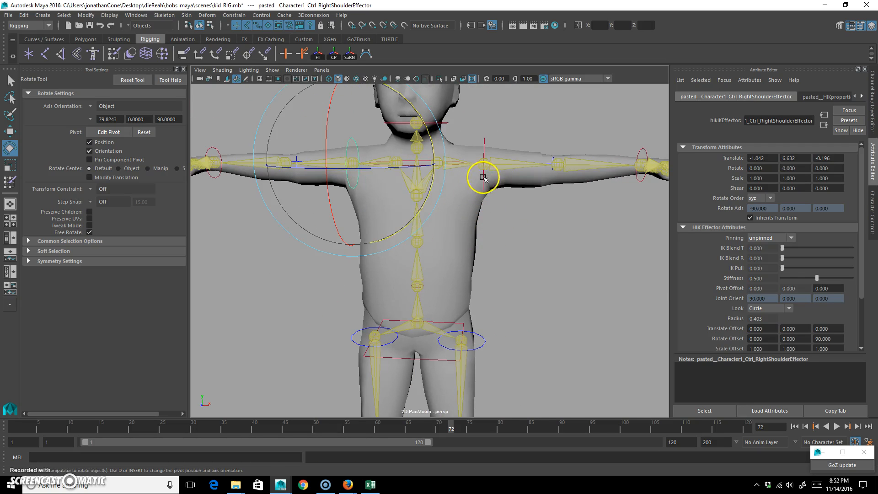
- Test the arm deformation by rotating the left shoulder effector about 54 degrees around Y
{"action": "left_click", "coordinate": [483, 177]}
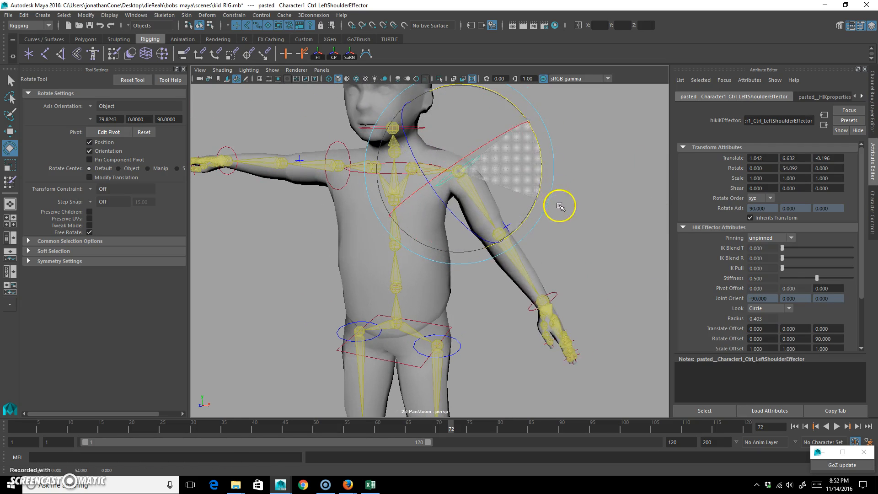
{"action": "left_click_drag", "start_coordinate": [453, 150], "coordinate": [551, 206], "text": "alt"}
{"action": "left_click", "coordinate": [529, 174]}
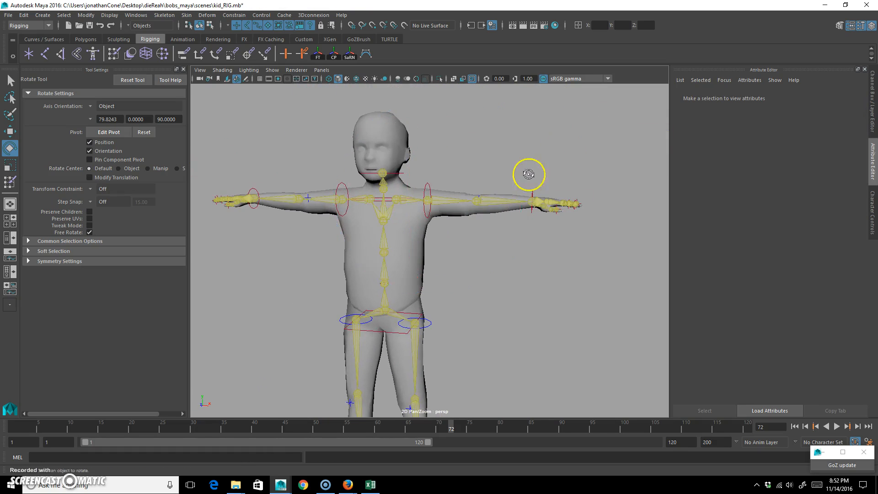
- Try rotating the left elbow effector to test how the arm bends, and undo the rotation
{"action": "left_click_drag", "start_coordinate": [528, 174], "coordinate": [462, 238], "text": "alt"}
{"action": "left_click", "coordinate": [462, 249]}
{"action": "left_click_drag", "start_coordinate": [468, 302], "coordinate": [373, 308]}
{"action": "key", "text": "ctrl+z"}
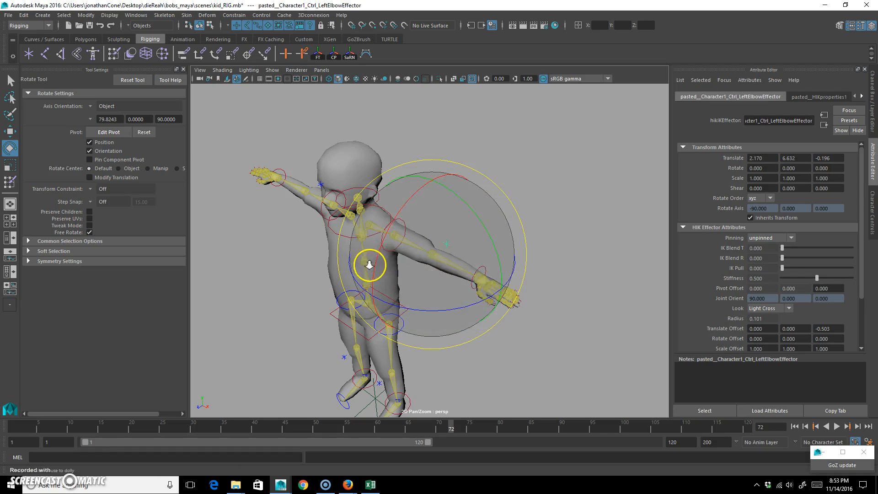
- Try rotating the head effector to test the neck and head deformation, and undo the rotation
{"action": "left_click_drag", "start_coordinate": [370, 265], "coordinate": [500, 161], "text": "alt"}
{"action": "left_click", "coordinate": [423, 164]}
{"action": "left_click_drag", "start_coordinate": [420, 175], "coordinate": [382, 137], "text": "alt"}
{"action": "left_click", "coordinate": [435, 172]}
{"action": "key", "text": "ctrl+z"}
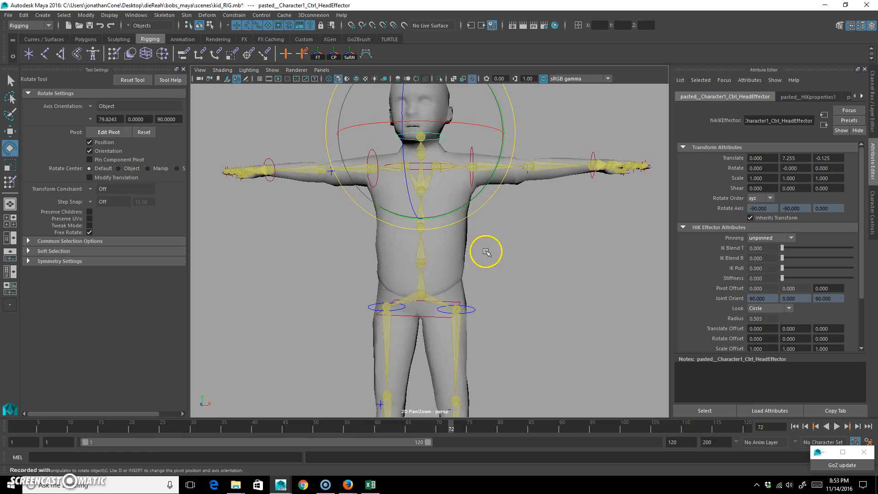
- Try rotating the left shoulder effector downward to check the armpit and torso deformation, and undo it
{"action": "left_click", "coordinate": [484, 177]}
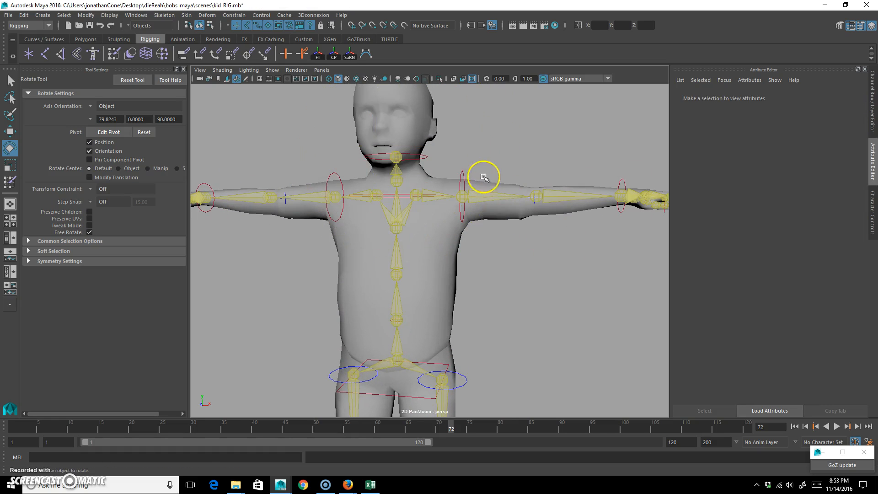
{"action": "left_click", "coordinate": [458, 177]}
{"action": "left_click_drag", "start_coordinate": [506, 176], "coordinate": [542, 288]}
{"action": "key", "text": "ctrl+z"}
- Try moving the left ankle effector upward to test the leg deformation, and undo the move
{"action": "scroll", "coordinate": [492, 241], "scroll_direction": "down", "scroll_amount": 2}
{"action": "middle_click_drag", "start_coordinate": [526, 221], "coordinate": [533, 67], "text": "alt"}
{"action": "left_click_drag", "start_coordinate": [502, 205], "coordinate": [452, 220], "text": "alt"}
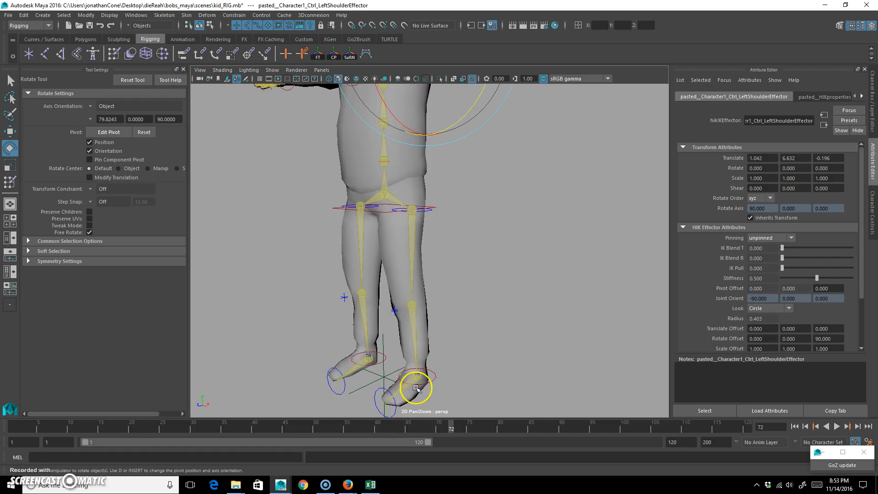
{"action": "left_click", "coordinate": [432, 380]}
{"action": "key", "text": "w"}
{"action": "left_click_drag", "start_coordinate": [418, 388], "coordinate": [458, 190], "text": "alt"}
{"action": "key", "text": "ctrl+z"}
- Select the character's body mesh pCylinder12
{"action": "left_click", "coordinate": [453, 140]}
{"action": "middle_click_drag", "start_coordinate": [482, 144], "coordinate": [426, 230], "text": "alt"}
{"action": "scroll", "coordinate": [458, 203], "scroll_direction": "down", "scroll_amount": 3}
{"action": "left_click_drag", "start_coordinate": [426, 229], "coordinate": [422, 225], "text": "alt"}
{"action": "scroll", "coordinate": [421, 226], "scroll_direction": "up", "scroll_amount": 2}
{"action": "middle_click_drag", "start_coordinate": [422, 226], "coordinate": [445, 247], "text": "alt"}
{"action": "left_click_drag", "start_coordinate": [445, 247], "coordinate": [472, 266], "text": "alt"}
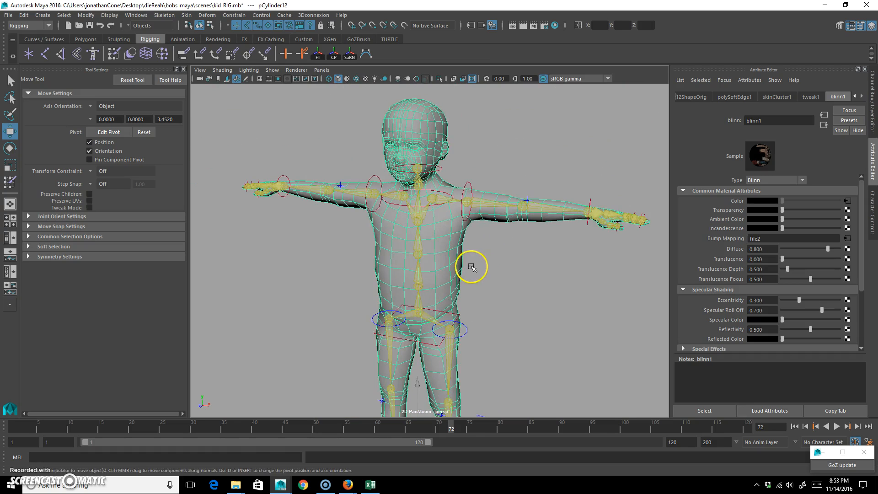
{"action": "right_click_drag", "start_coordinate": [396, 260], "coordinate": [453, 251], "text": "alt"}
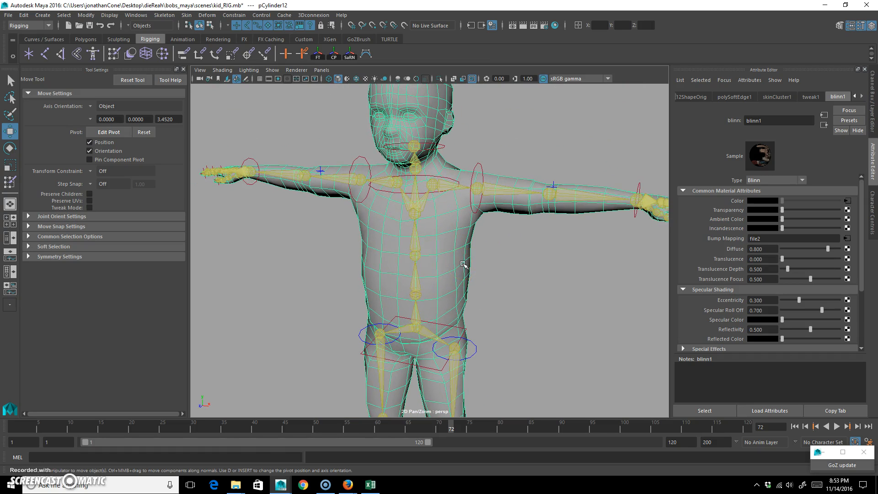
{"action": "left_click_drag", "start_coordinate": [463, 264], "coordinate": [476, 247], "text": "alt"}
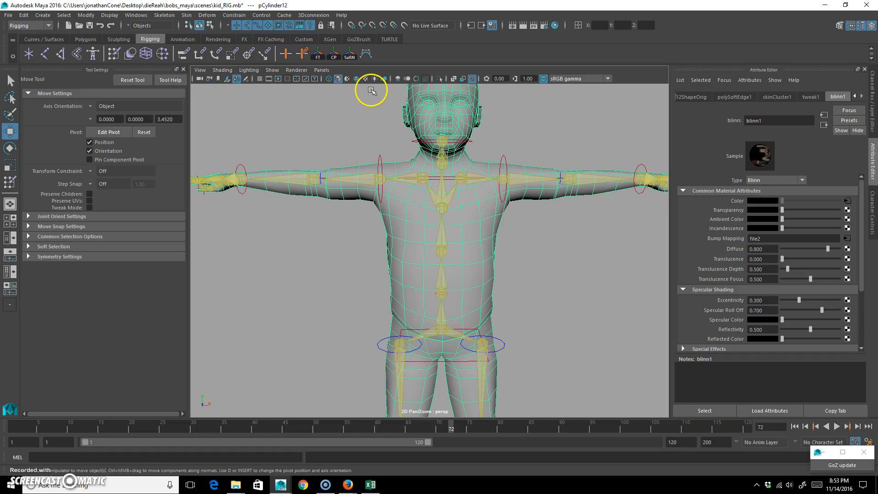
- Limit the viewport display to polygons only, hiding the joints and rig controls
{"action": "left_click", "coordinate": [273, 70]}
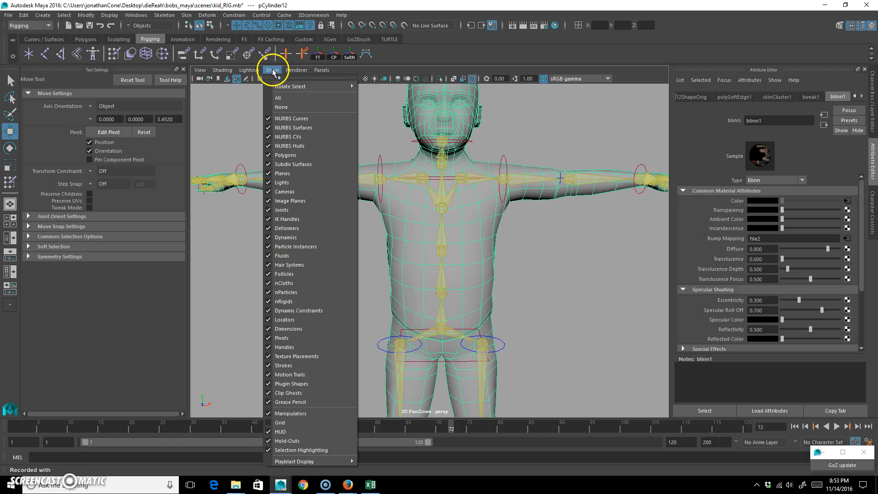
{"action": "left_click", "coordinate": [283, 107]}
{"action": "left_click", "coordinate": [272, 70]}
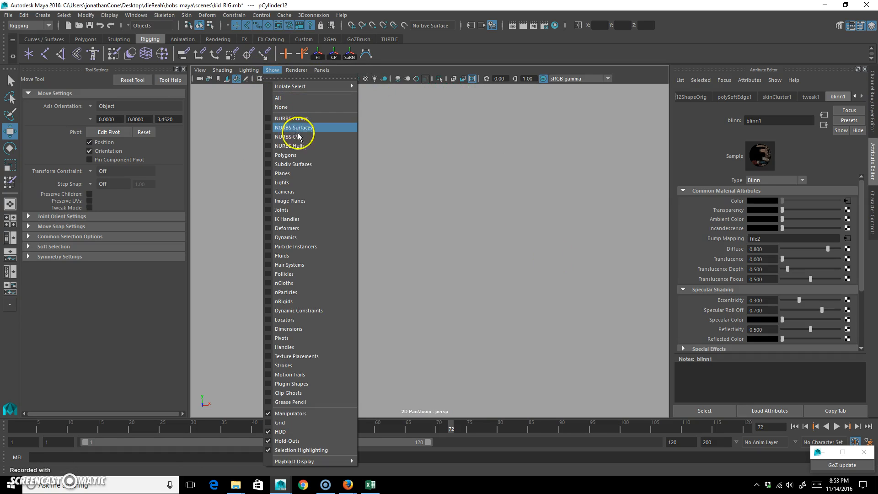
{"action": "left_click", "coordinate": [292, 155]}
- Switch the body mesh to edge selection and select four neighbouring horizontal edge loops around the chest and belly
{"action": "left_click_drag", "start_coordinate": [469, 258], "coordinate": [458, 252], "text": "alt"}
{"action": "scroll", "coordinate": [425, 226], "scroll_direction": "up", "scroll_amount": 3}
{"action": "middle_click_drag", "start_coordinate": [425, 225], "coordinate": [412, 259], "text": "alt"}
{"action": "right_click_drag", "start_coordinate": [412, 259], "coordinate": [414, 194]}
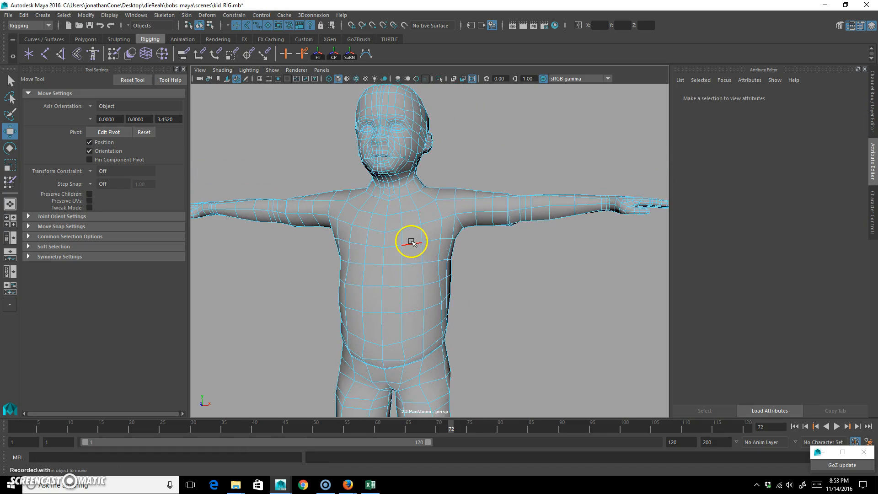
{"action": "left_click", "coordinate": [412, 243]}
{"action": "left_click_drag", "start_coordinate": [412, 251], "coordinate": [419, 276], "text": "alt"}
{"action": "double_click", "coordinate": [410, 262], "text": "shift"}
{"action": "double_click", "coordinate": [416, 283], "text": "shift"}
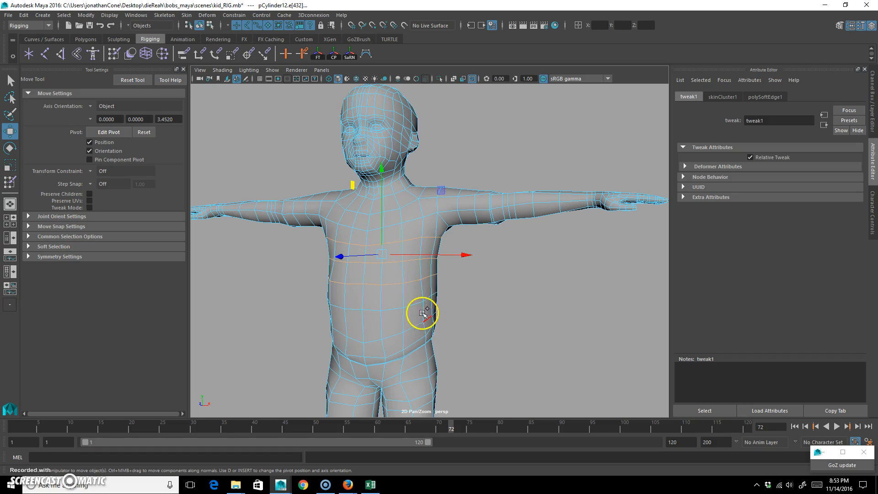
{"action": "left_click_drag", "start_coordinate": [435, 316], "coordinate": [398, 232], "text": "alt"}
{"action": "left_click_drag", "start_coordinate": [345, 269], "coordinate": [507, 266], "text": "alt"}
{"action": "left_click_drag", "start_coordinate": [423, 236], "coordinate": [449, 263], "text": "alt"}
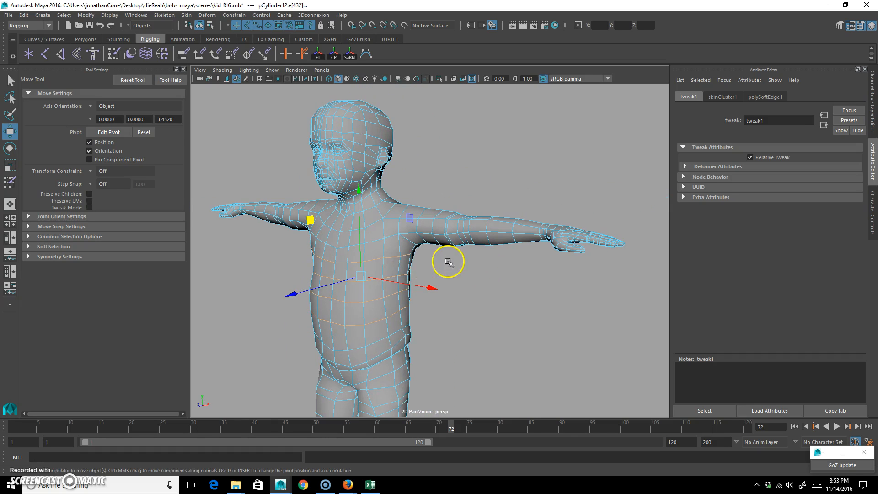
- Convert the selected torso edge loops to a vertex selection
{"action": "right_click", "coordinate": [397, 257], "text": "ctrl"}
{"action": "mouse_move", "coordinate": [354, 254]}
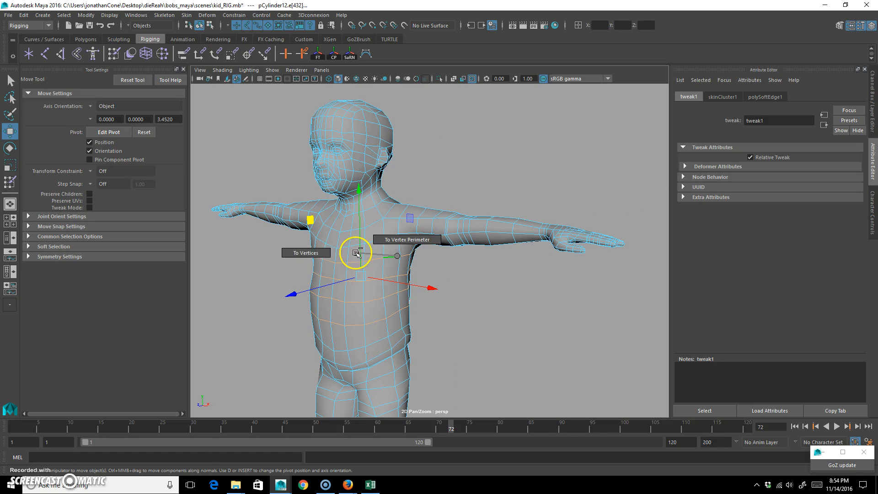
{"action": "right_click_drag", "start_coordinate": [366, 253], "coordinate": [355, 254], "text": "ctrl"}
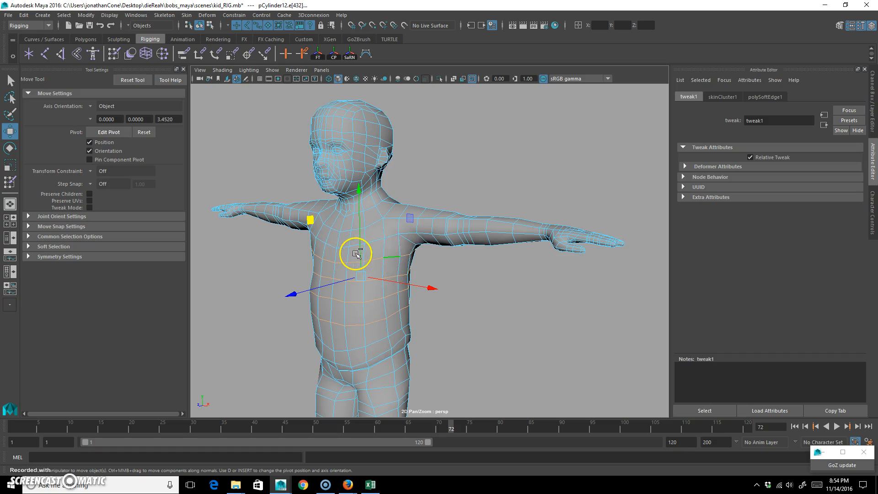
{"action": "right_click", "coordinate": [392, 257], "text": "ctrl"}
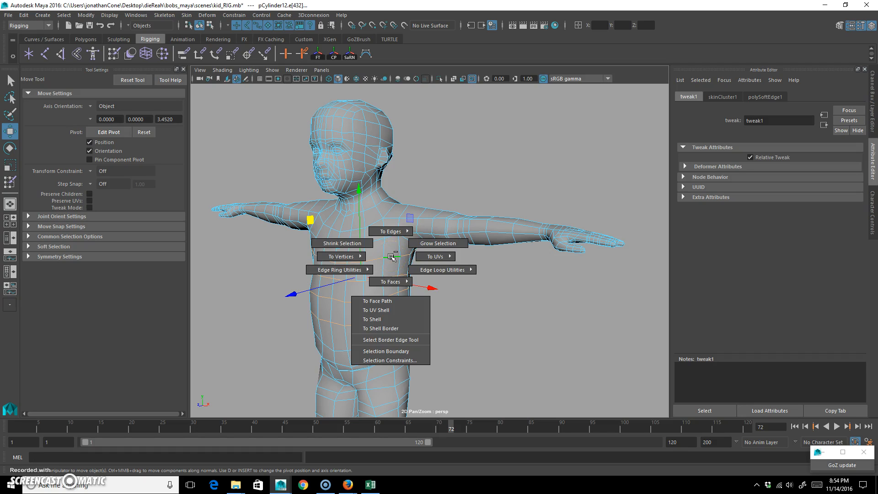
{"action": "right_click_drag", "start_coordinate": [391, 257], "coordinate": [328, 259], "text": "ctrl"}
{"action": "left_click_drag", "start_coordinate": [385, 282], "coordinate": [434, 268], "text": "alt"}
- Open the Component Editor on the smooth skin weights of the selected vertices and maximize its window
{"action": "left_click", "coordinate": [138, 15]}
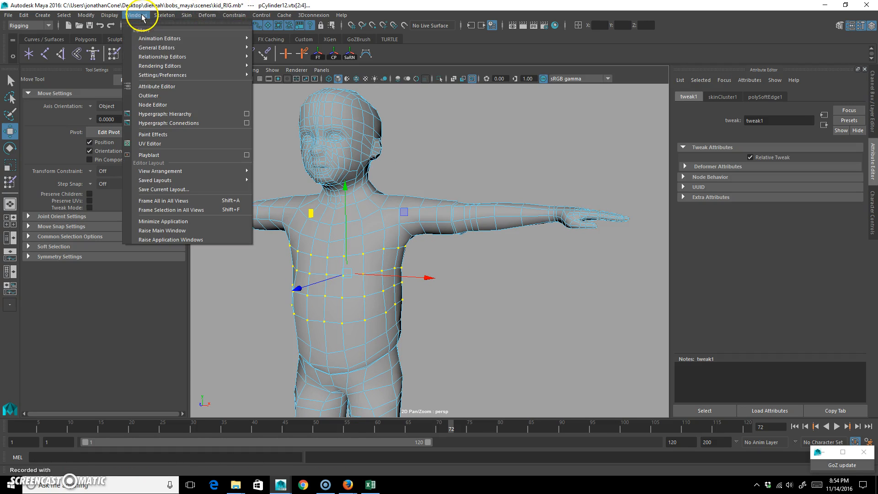
{"action": "mouse_move", "coordinate": [210, 48]}
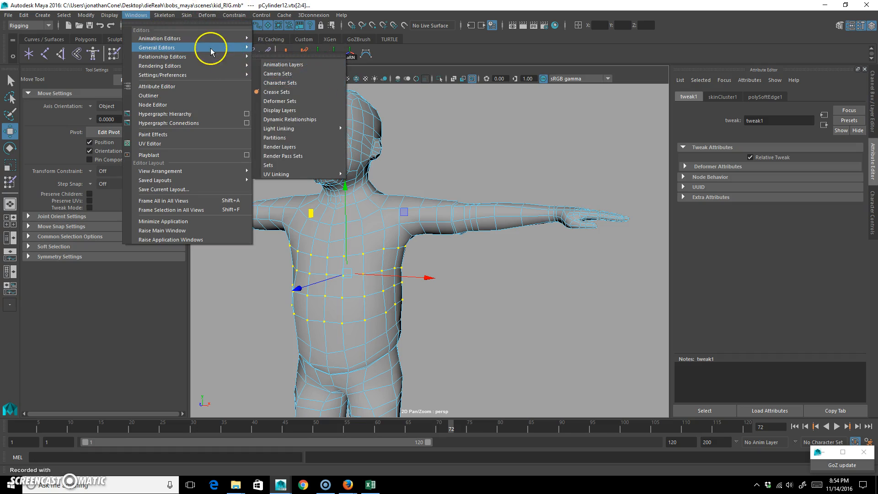
{"action": "left_click", "coordinate": [312, 74]}
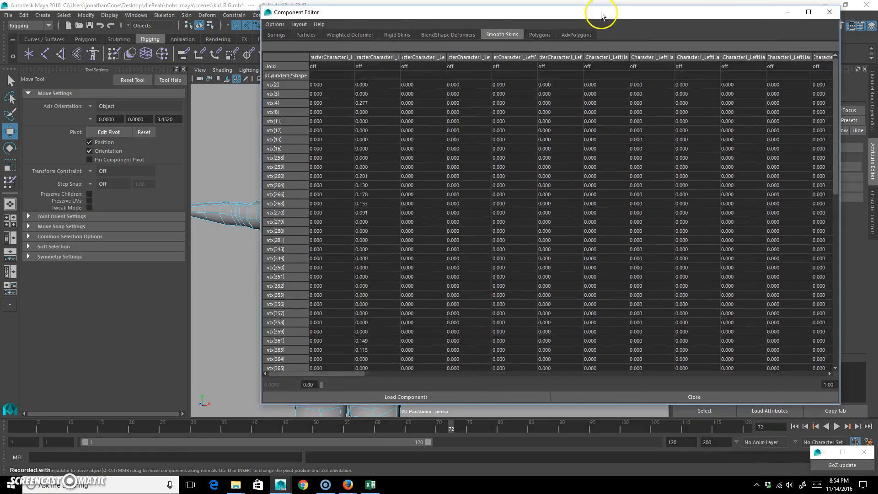
{"action": "double_click", "coordinate": [598, 11]}
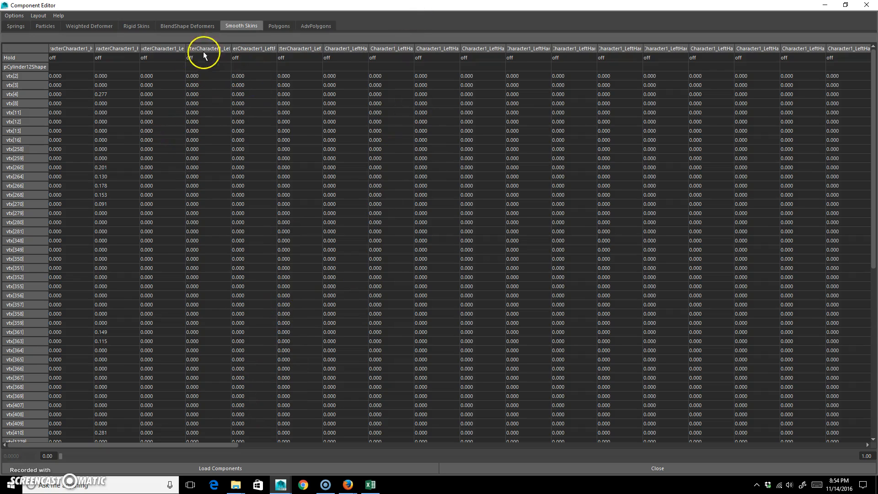
- Hide the zero columns in the Component Editor so only joints influencing the selected vertices are listed
{"action": "left_click", "coordinate": [12, 16]}
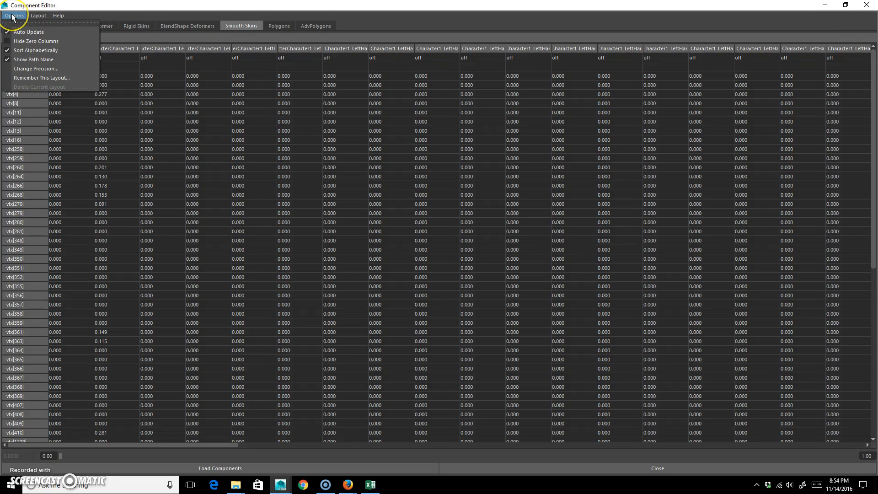
{"action": "left_click", "coordinate": [34, 42]}
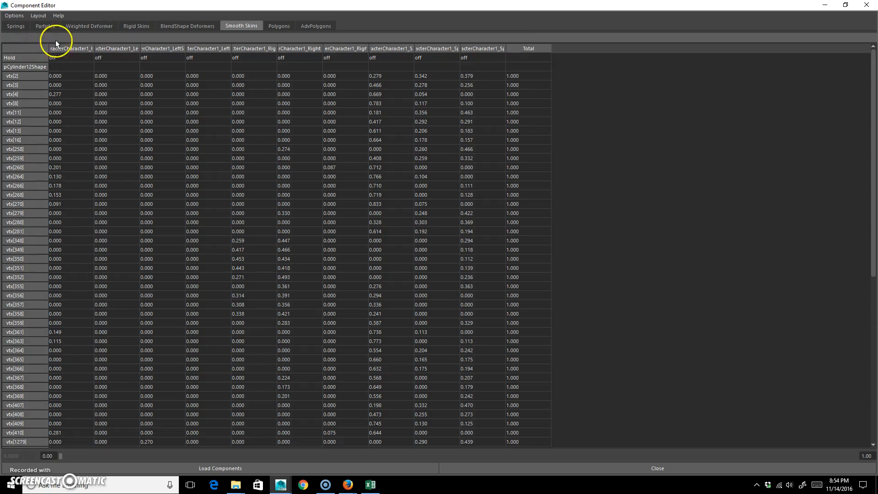
{"action": "left_click", "coordinate": [10, 17]}
{"action": "left_click", "coordinate": [226, 152]}
- Widen the Spine2, Spine1, Spine and RightUpLeg weight columns to make their full joint names readable
{"action": "left_click_drag", "start_coordinate": [507, 46], "coordinate": [553, 45]}
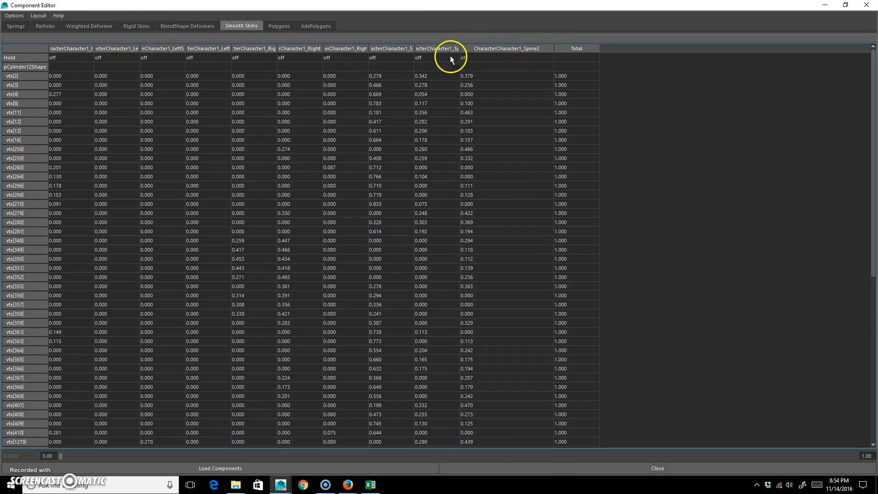
{"action": "left_click", "coordinate": [40, 16]}
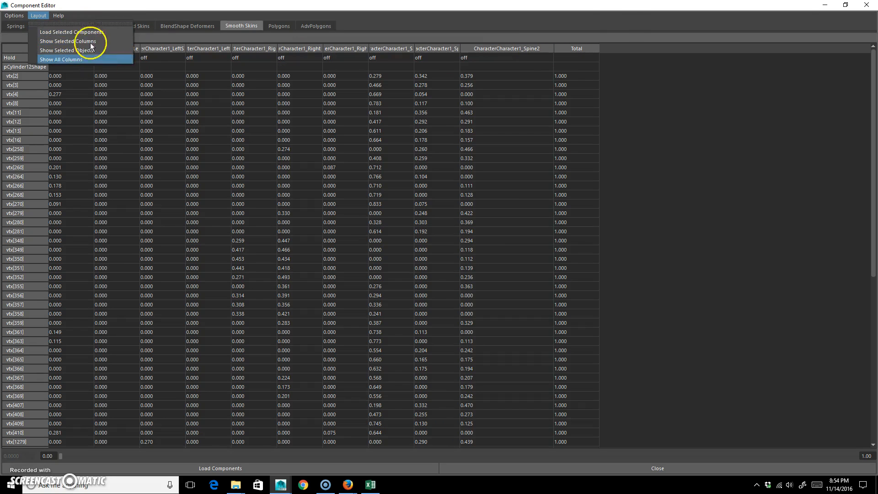
{"action": "left_click", "coordinate": [621, 18]}
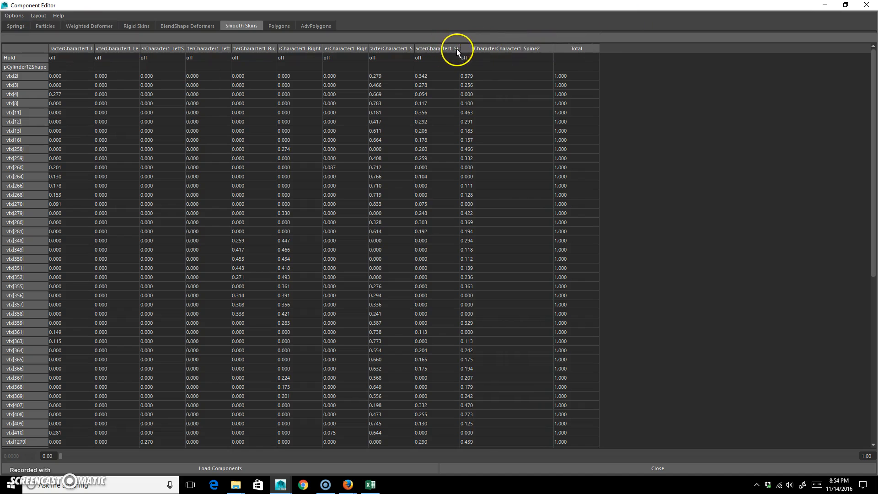
{"action": "left_click_drag", "start_coordinate": [460, 48], "coordinate": [537, 48]}
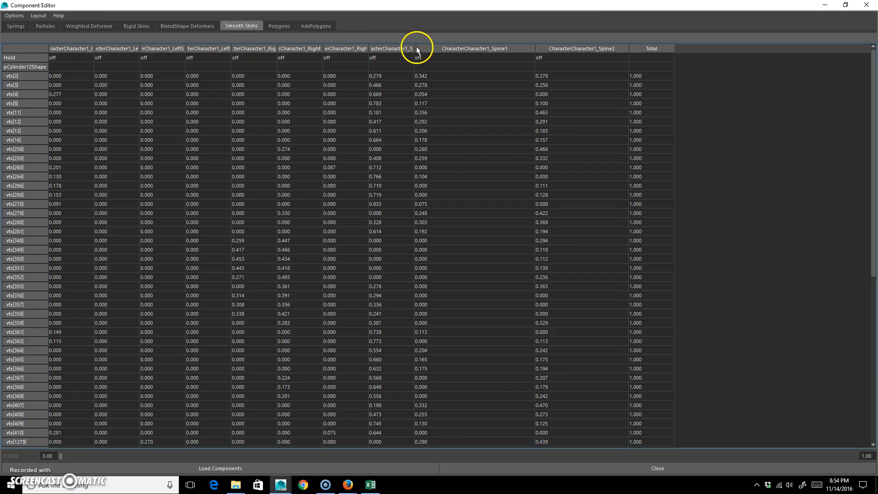
{"action": "left_click_drag", "start_coordinate": [415, 48], "coordinate": [485, 48]}
{"action": "left_click_drag", "start_coordinate": [371, 48], "coordinate": [418, 52]}
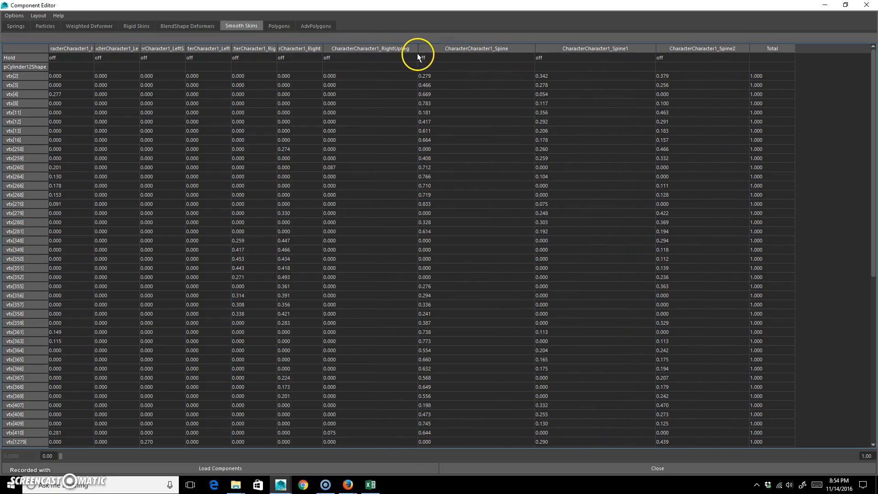
- Widen the RightShoulder, RightArm and LeftUpLeg weight columns and try to widen the LeftShoulder column
{"action": "left_click_drag", "start_coordinate": [415, 7], "coordinate": [385, 13]}
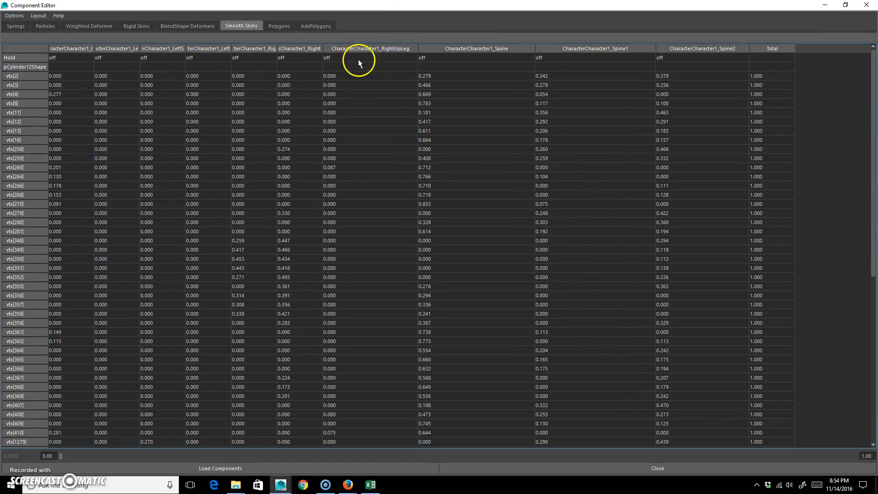
{"action": "left_click_drag", "start_coordinate": [322, 48], "coordinate": [372, 50]}
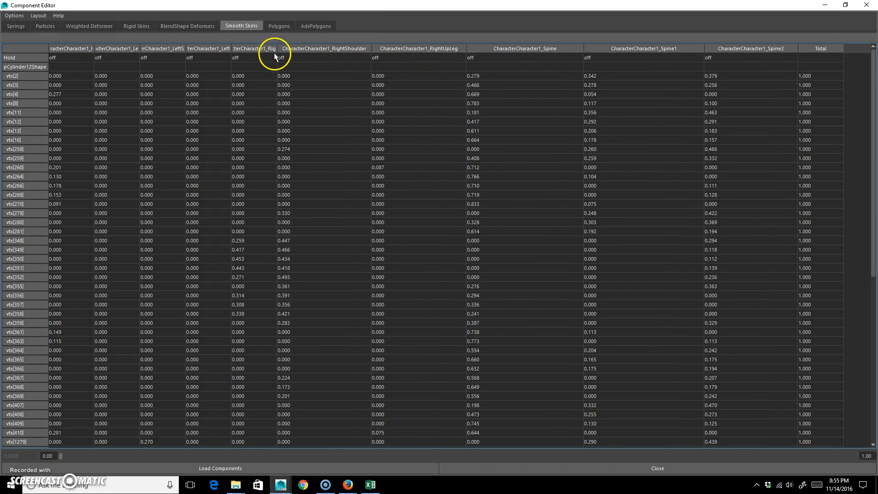
{"action": "left_click_drag", "start_coordinate": [285, 49], "coordinate": [345, 48]}
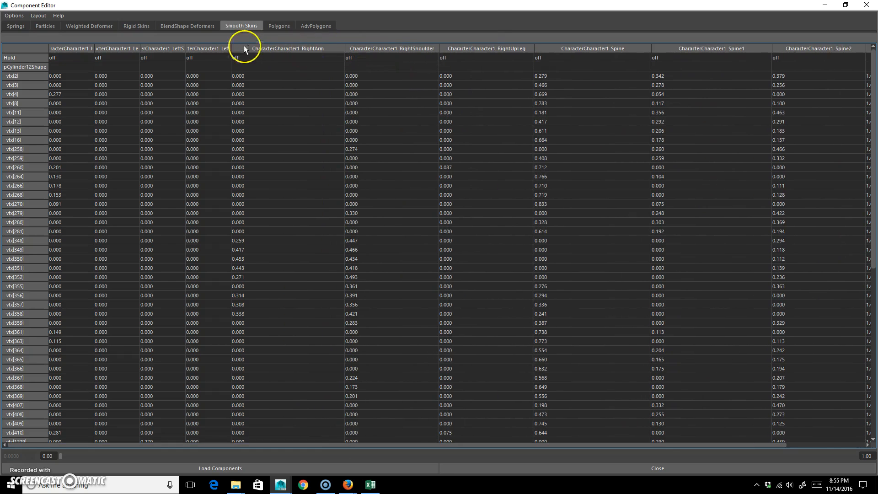
{"action": "left_click_drag", "start_coordinate": [255, 51], "coordinate": [285, 51]}
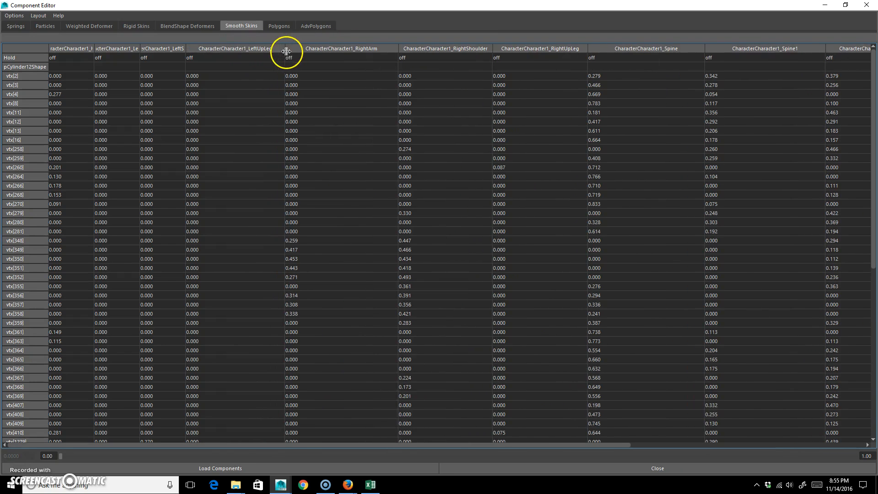
{"action": "left_click", "coordinate": [183, 48]}
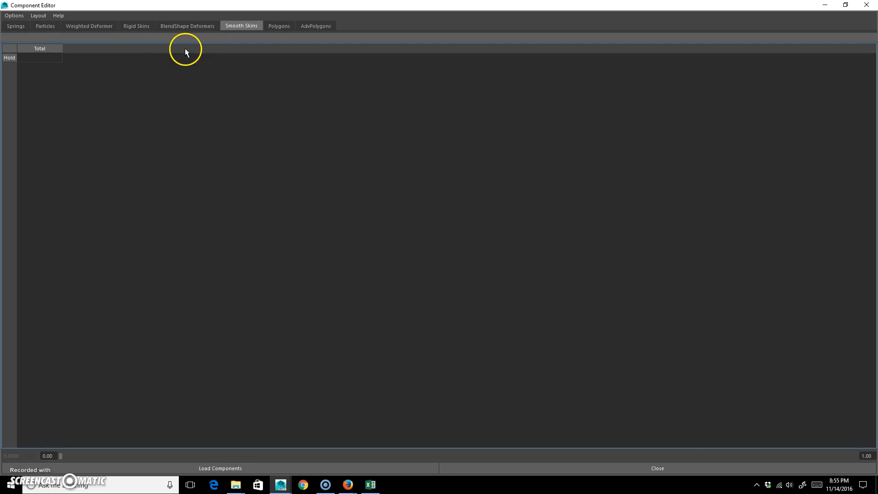
- Restore the Component Editor to a floating window and undo the accidental LeftShoulder joint selection to reload the torso vertex weights
{"action": "left_click", "coordinate": [196, 26]}
{"action": "left_click", "coordinate": [240, 26]}
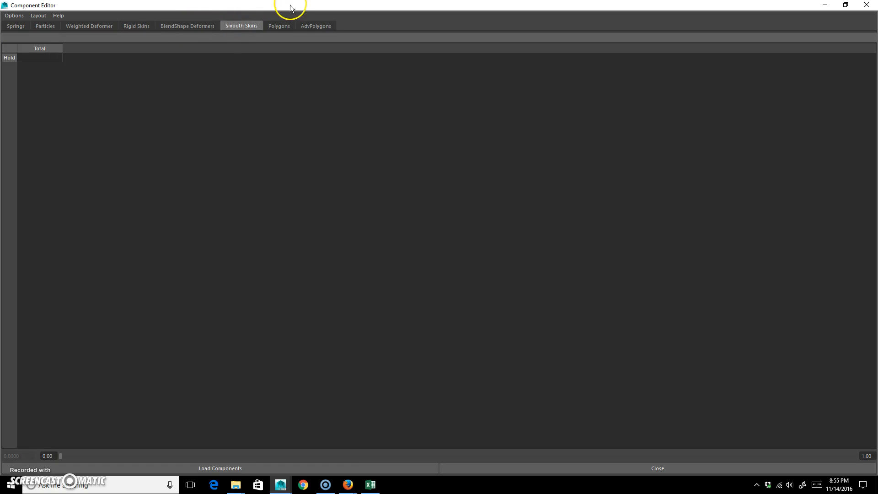
{"action": "left_click_drag", "start_coordinate": [288, 6], "coordinate": [716, 10]}
{"action": "middle_click_drag", "start_coordinate": [317, 228], "coordinate": [302, 225], "text": "alt"}
{"action": "key", "text": "ctrl+z"}
{"action": "left_click_drag", "start_coordinate": [614, 14], "coordinate": [319, 28]}
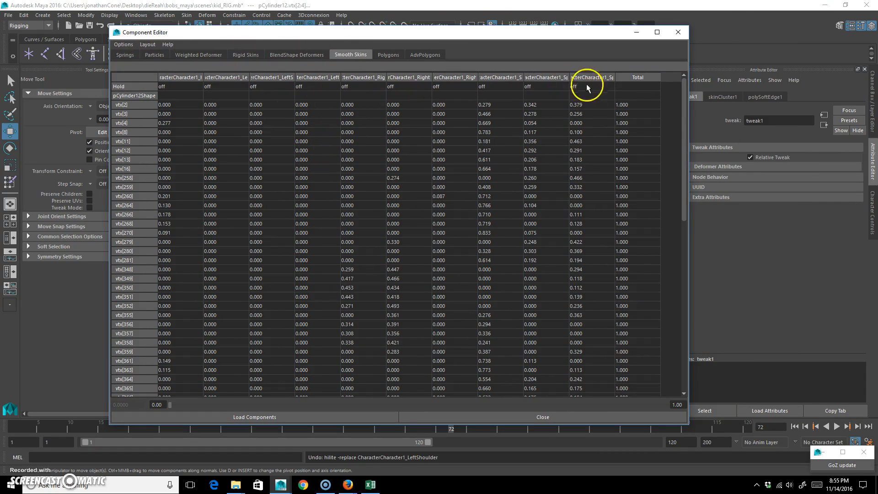
- Widen the Spine, RightUpLeg, Hips and LeftArm weight columns so their full joint names are readable
{"action": "double_click", "coordinate": [523, 76]}
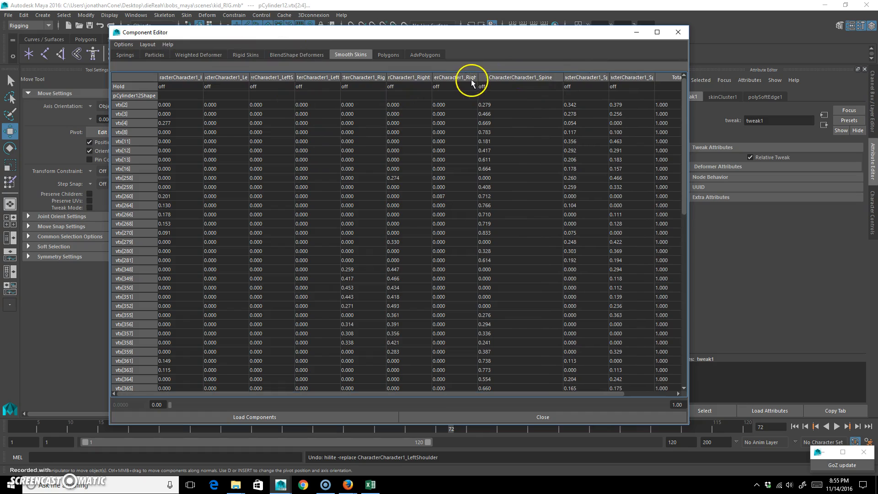
{"action": "left_click_drag", "start_coordinate": [477, 78], "coordinate": [517, 85]}
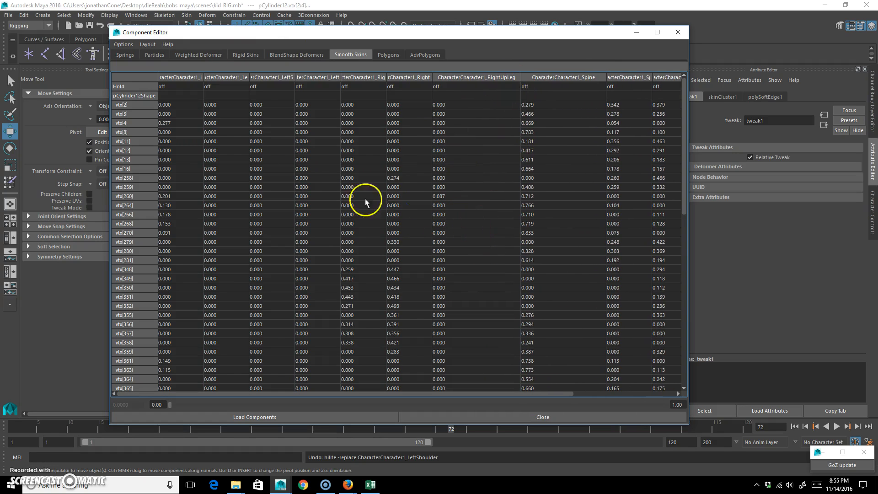
{"action": "left_click_drag", "start_coordinate": [203, 78], "coordinate": [312, 78]}
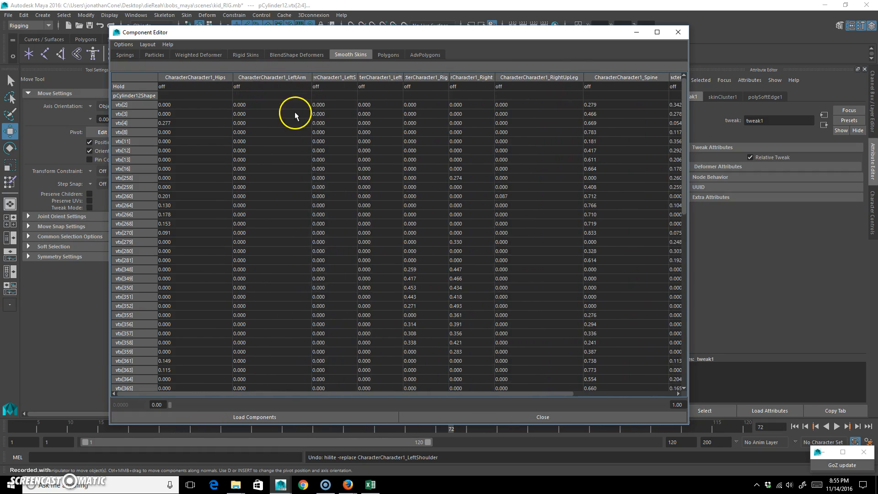
- Set the weights in all columns from LeftArm through RightUpLeg to 0 for every listed vertex, and move the Component Editor off the viewport
{"action": "left_click", "coordinate": [256, 105]}
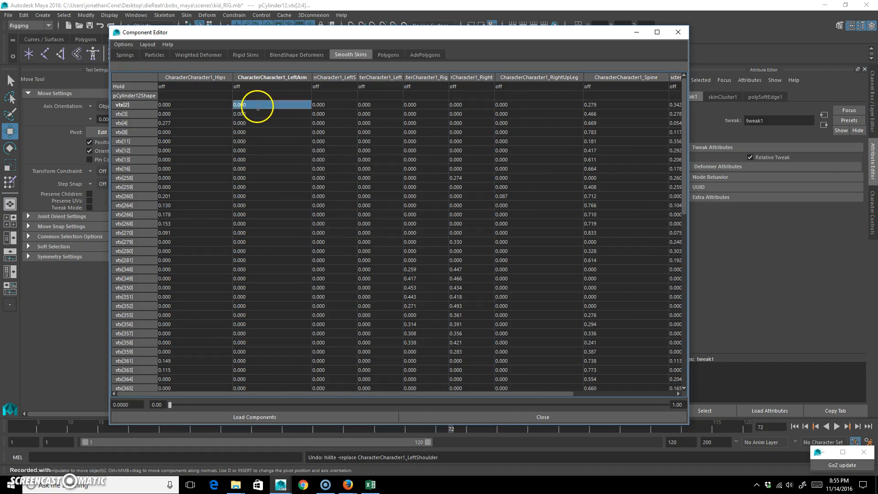
{"action": "left_click_drag", "start_coordinate": [685, 87], "coordinate": [702, 285]}
{"action": "left_click", "coordinate": [506, 386], "text": "shift"}
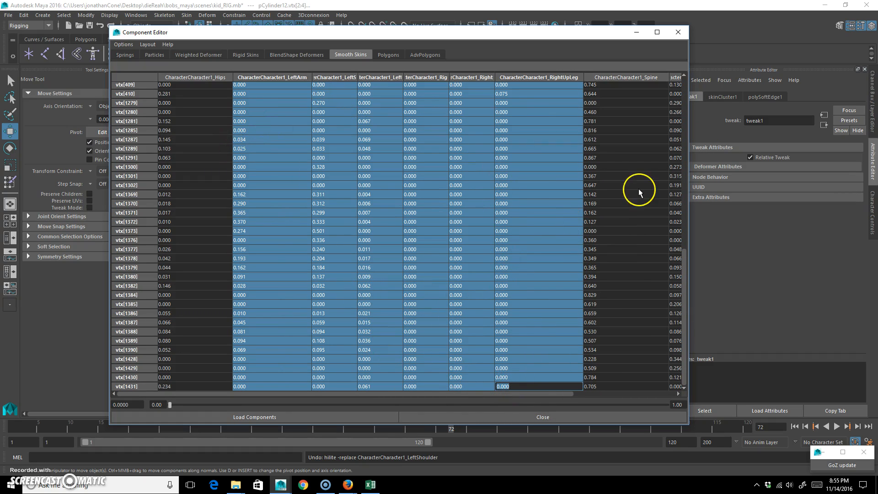
{"action": "type", "text": "0"}
{"action": "key", "text": "Return"}
{"action": "left_click", "coordinate": [391, 8]}
{"action": "left_click_drag", "start_coordinate": [392, 34], "coordinate": [877, 53]}
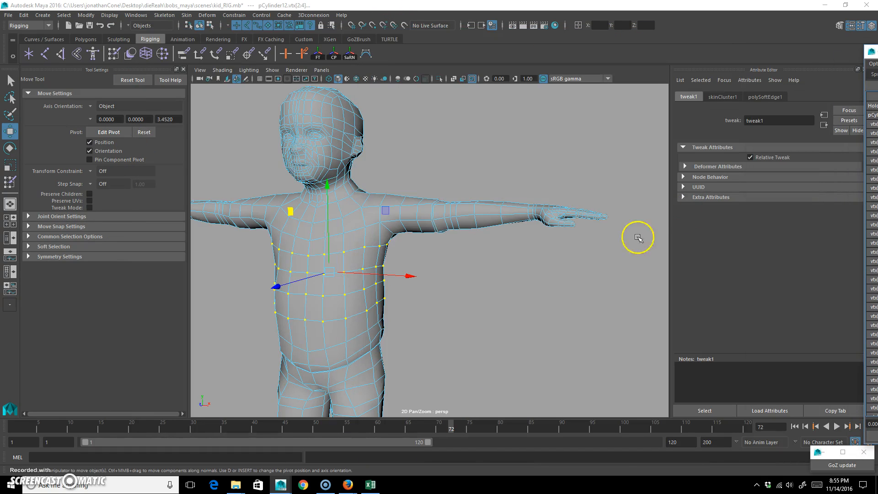
- Leave vertex selection on the body mesh and show the rig's joints and controls in the viewport
{"action": "scroll", "coordinate": [468, 232], "scroll_direction": "down", "scroll_amount": 3}
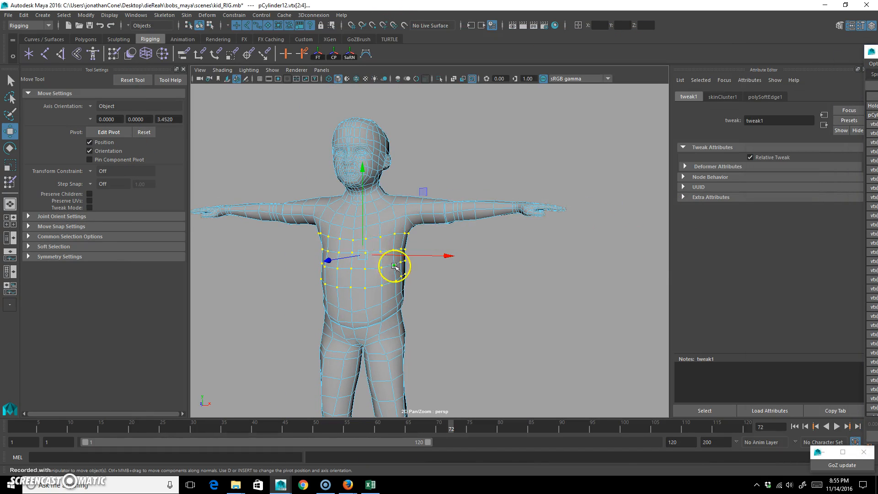
{"action": "left_click", "coordinate": [418, 232]}
{"action": "left_click", "coordinate": [422, 219]}
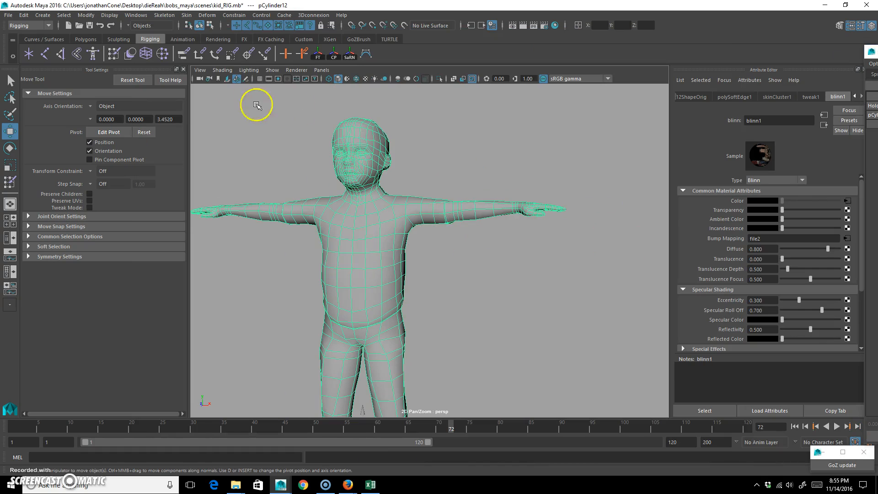
{"action": "left_click", "coordinate": [272, 69]}
{"action": "left_click", "coordinate": [288, 98]}
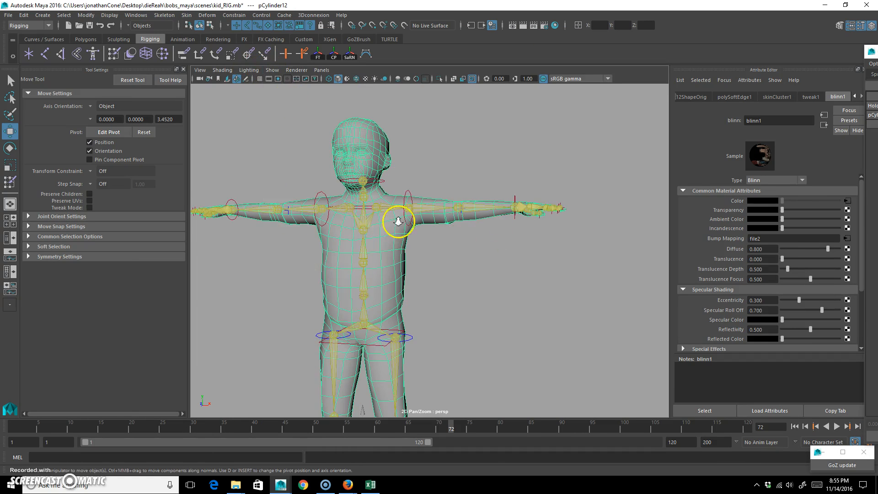
- Rotate the left shoulder control to swing the arm down, check the torso deformation, and undo the rotation
{"action": "scroll", "coordinate": [352, 215], "scroll_direction": "up", "scroll_amount": 3}
{"action": "left_click", "coordinate": [429, 179]}
{"action": "key", "text": "e"}
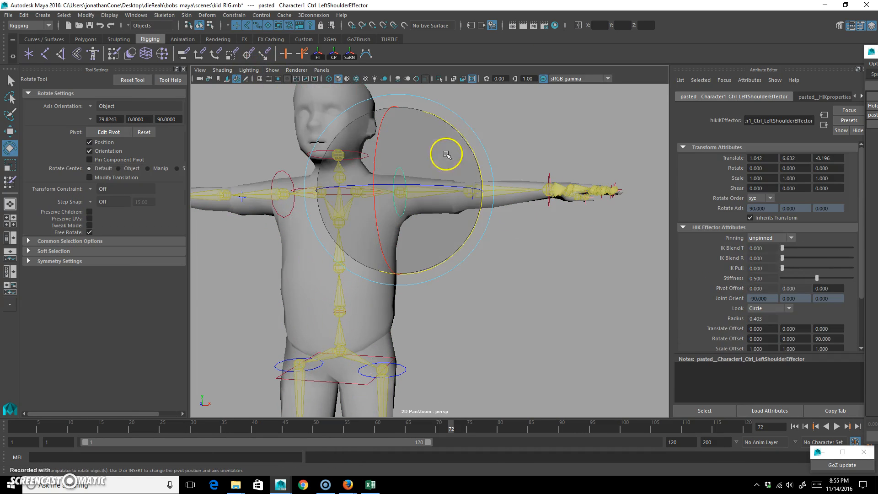
{"action": "left_click_drag", "start_coordinate": [470, 147], "coordinate": [451, 258]}
{"action": "right_click_drag", "start_coordinate": [451, 259], "coordinate": [363, 266], "text": "alt"}
{"action": "middle_click_drag", "start_coordinate": [363, 266], "coordinate": [392, 232], "text": "alt"}
{"action": "left_click_drag", "start_coordinate": [392, 232], "coordinate": [421, 245], "text": "alt"}
{"action": "key", "text": "ctrl+z"}
- Rotate the right shoulder control to test how the torso deforms, and undo the rotation
{"action": "left_click", "coordinate": [347, 151]}
{"action": "left_click", "coordinate": [373, 178]}
{"action": "left_click_drag", "start_coordinate": [437, 140], "coordinate": [418, 253]}
{"action": "key", "text": "ctrl+z"}
- Rotate the hips control to test the torso and leg deformation, and undo the rotation
{"action": "right_click_drag", "start_coordinate": [418, 253], "coordinate": [410, 241], "text": "alt"}
{"action": "middle_click_drag", "start_coordinate": [410, 241], "coordinate": [475, 240], "text": "alt"}
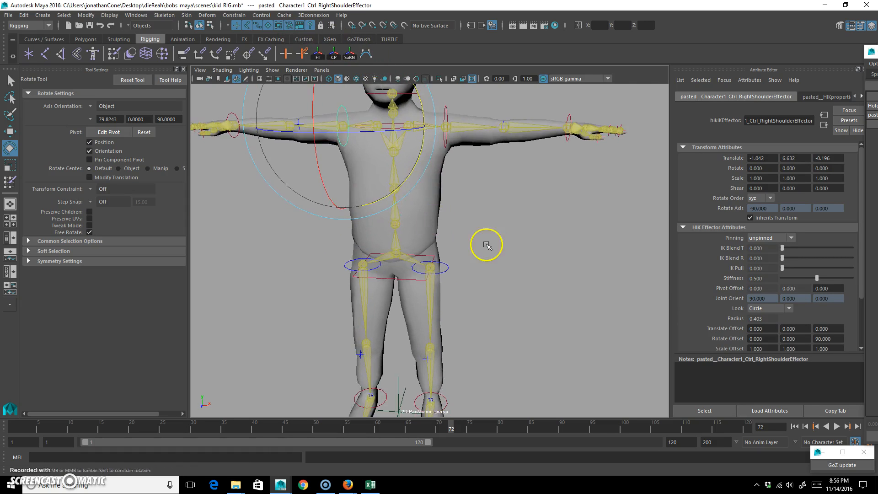
{"action": "left_click_drag", "start_coordinate": [475, 239], "coordinate": [357, 270], "text": "alt"}
{"action": "middle_click_drag", "start_coordinate": [356, 270], "coordinate": [403, 259], "text": "alt"}
{"action": "left_click", "coordinate": [379, 255]}
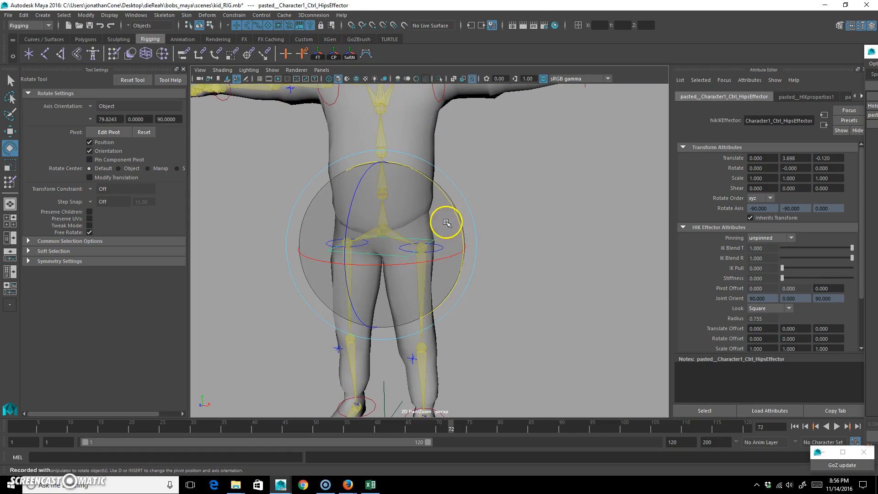
{"action": "left_click_drag", "start_coordinate": [451, 201], "coordinate": [470, 225]}
{"action": "key", "text": "ctrl+z"}
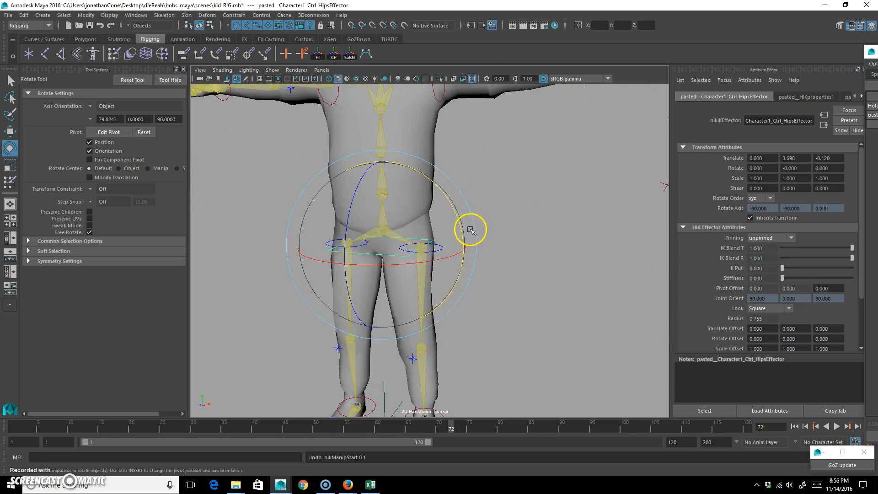
- Examine the character's torso, hips and overall body shape from several angles and distances
{"action": "right_click_drag", "start_coordinate": [471, 232], "coordinate": [477, 190], "text": "alt"}
{"action": "left_click_drag", "start_coordinate": [476, 190], "coordinate": [455, 230], "text": "alt"}
{"action": "right_click_drag", "start_coordinate": [488, 230], "coordinate": [465, 219], "text": "alt"}
{"action": "left_click_drag", "start_coordinate": [465, 219], "coordinate": [393, 229], "text": "alt"}
{"action": "right_click_drag", "start_coordinate": [392, 229], "coordinate": [424, 223], "text": "alt"}
{"action": "left_click_drag", "start_coordinate": [424, 223], "coordinate": [431, 239], "text": "alt"}
{"action": "right_click_drag", "start_coordinate": [431, 239], "coordinate": [416, 251], "text": "alt"}
{"action": "left_click_drag", "start_coordinate": [416, 252], "coordinate": [392, 267], "text": "alt"}
{"action": "right_click_drag", "start_coordinate": [392, 267], "coordinate": [399, 272], "text": "alt"}
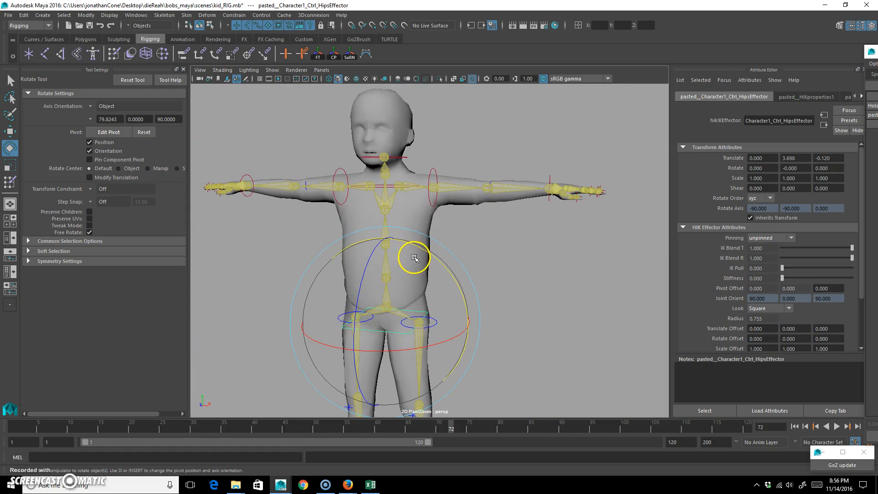
{"action": "right_click_drag", "start_coordinate": [491, 261], "coordinate": [443, 250], "text": "alt"}
{"action": "middle_click_drag", "start_coordinate": [442, 249], "coordinate": [454, 218], "text": "alt"}
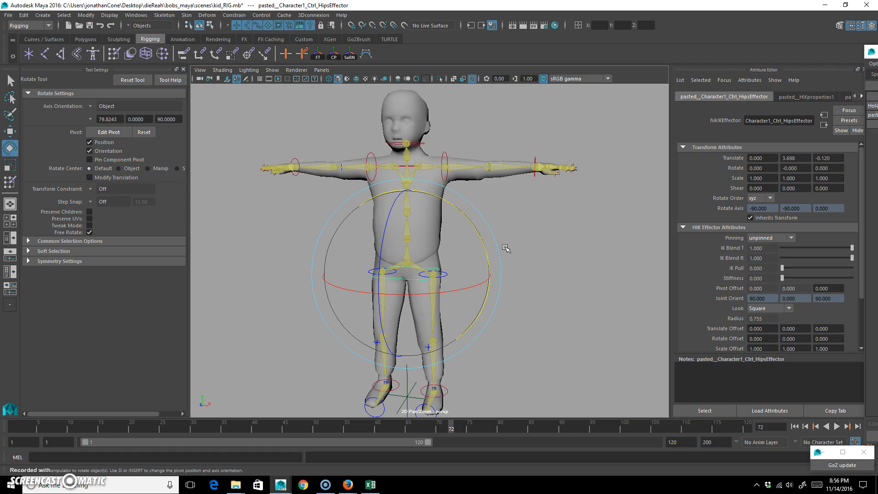
- Save the scene as a new version named kid_v03.mb in the scenes folder
{"action": "key", "text": "ctrl+shift+s"}
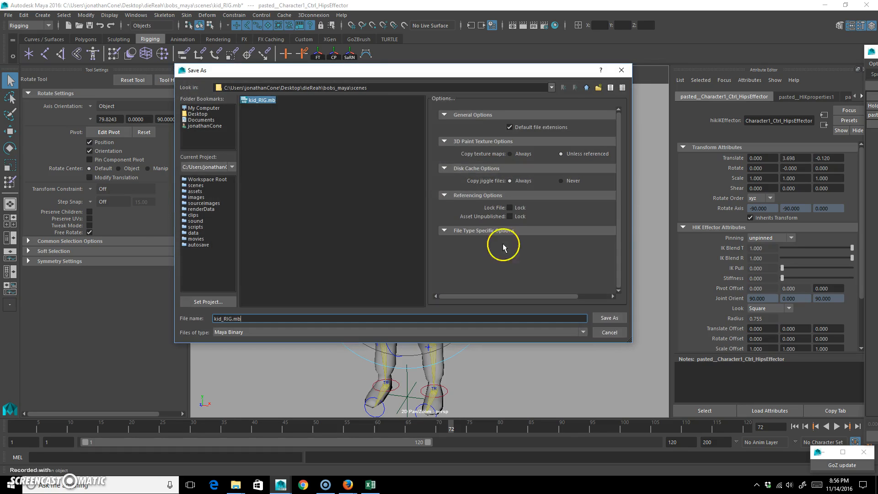
{"action": "left_click", "coordinate": [264, 122]}
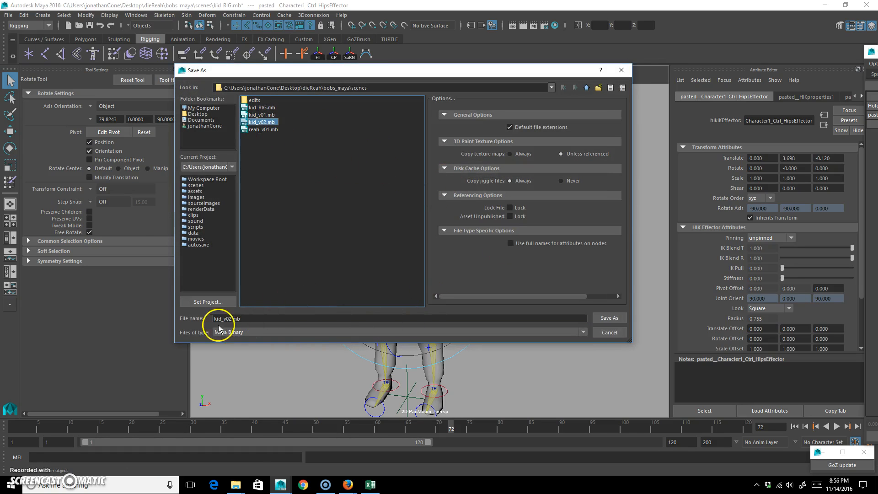
{"action": "key", "text": "Left"}
{"action": "key", "text": "Left"}
{"action": "key", "text": "Left"}
{"action": "key", "text": "BackSpace"}
{"action": "type", "text": "3"}
{"action": "key", "text": "Return"}
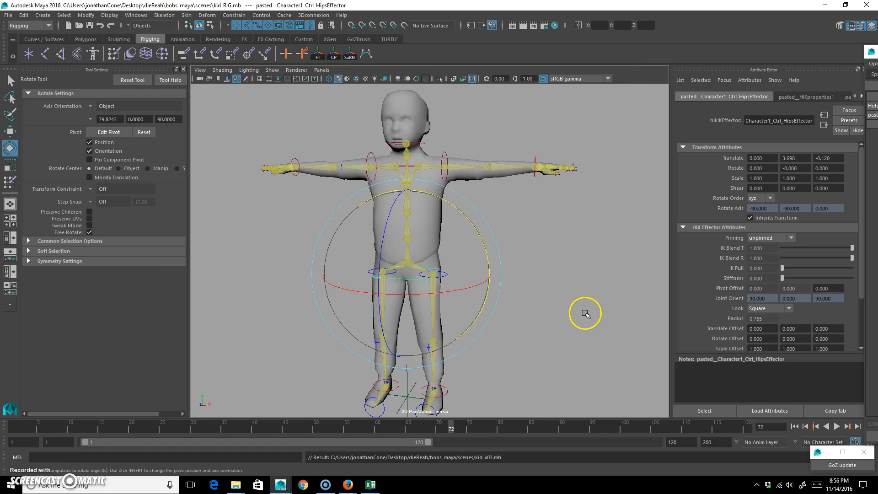
- Save the scene again over the existing kid_RIG.mb file, and clear the selection
{"action": "key", "text": "ctrl+shift+s"}
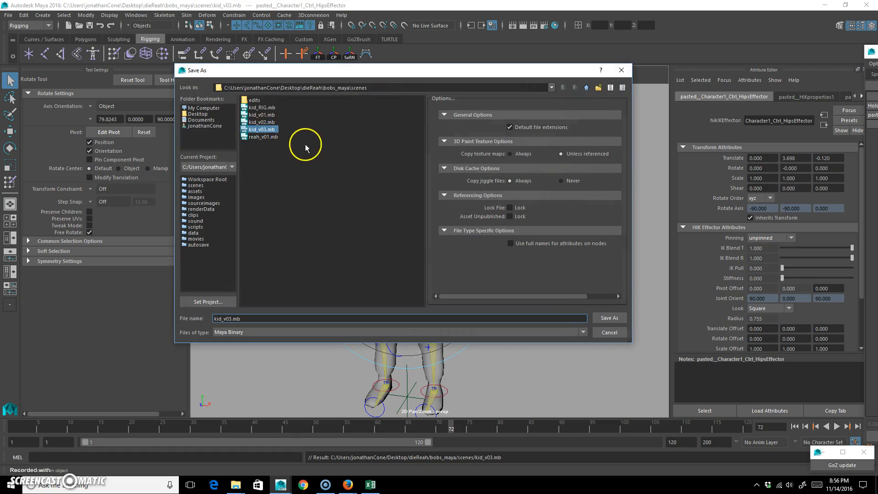
{"action": "left_click", "coordinate": [267, 108]}
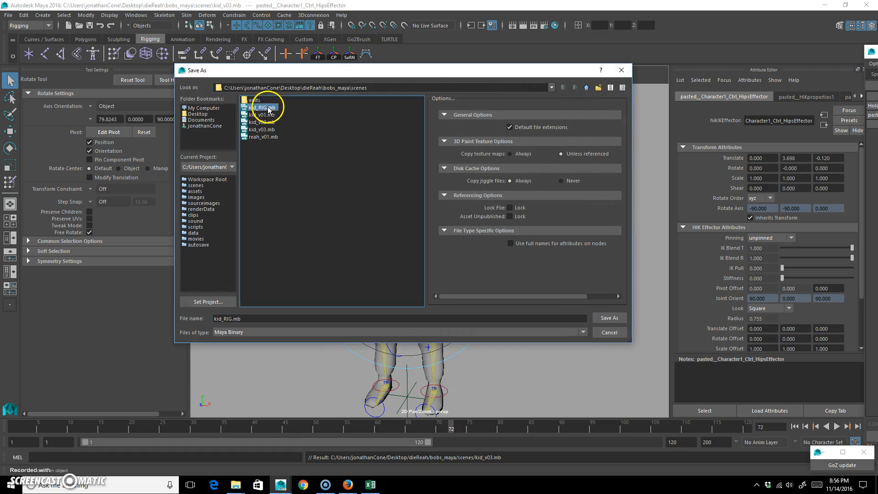
{"action": "left_click", "coordinate": [611, 318]}
{"action": "left_click", "coordinate": [393, 223]}
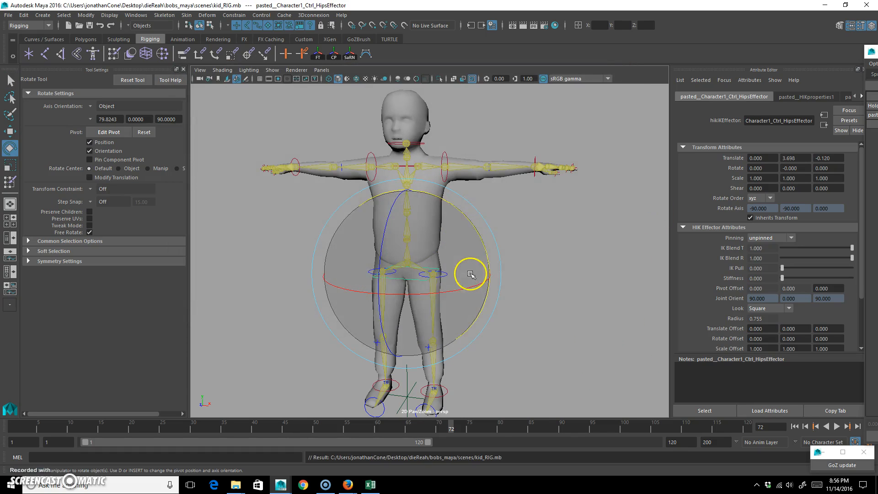
{"action": "left_click", "coordinate": [540, 239]}
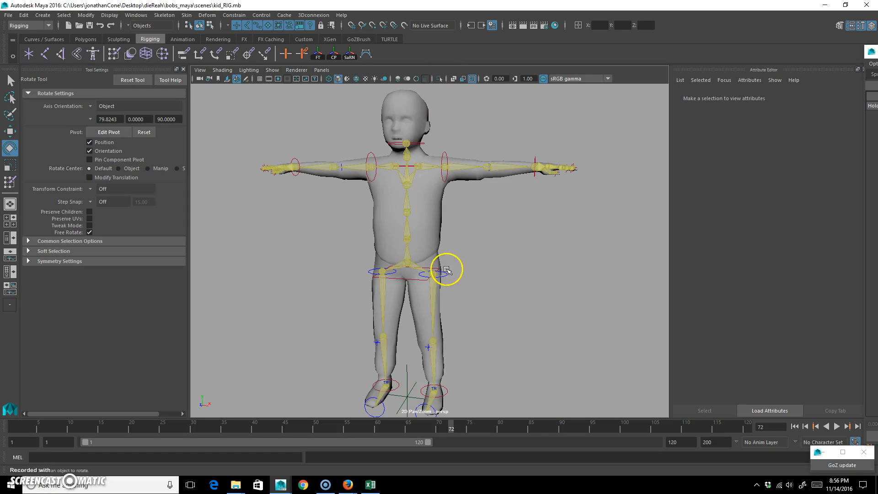